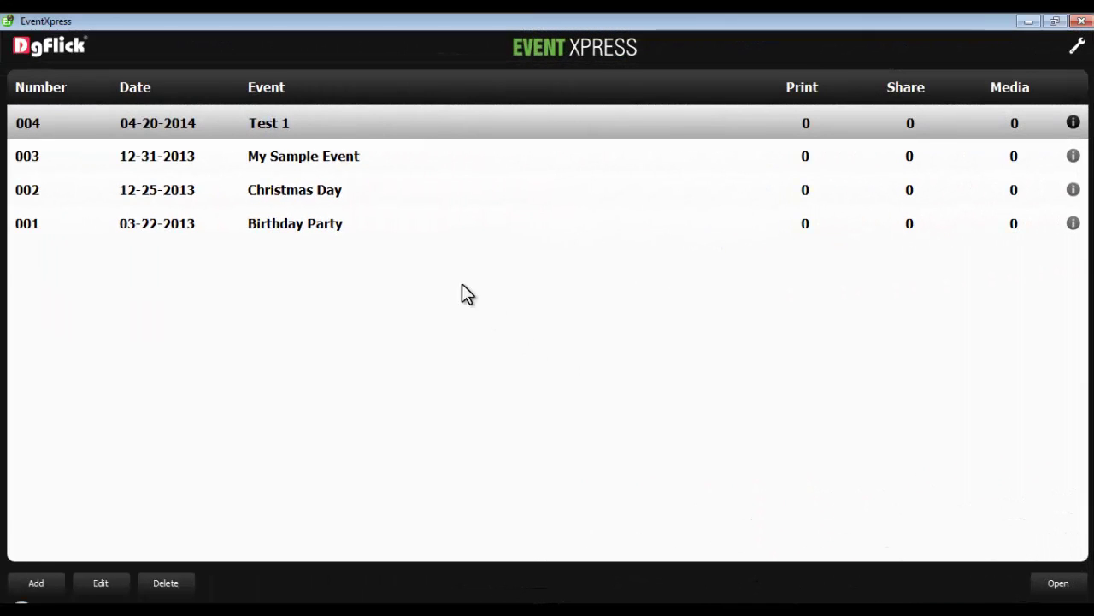
Open the Christmas Day event and apply the first Merry Christmas snowman design
{"action": "double_click", "coordinate": [338, 195]}
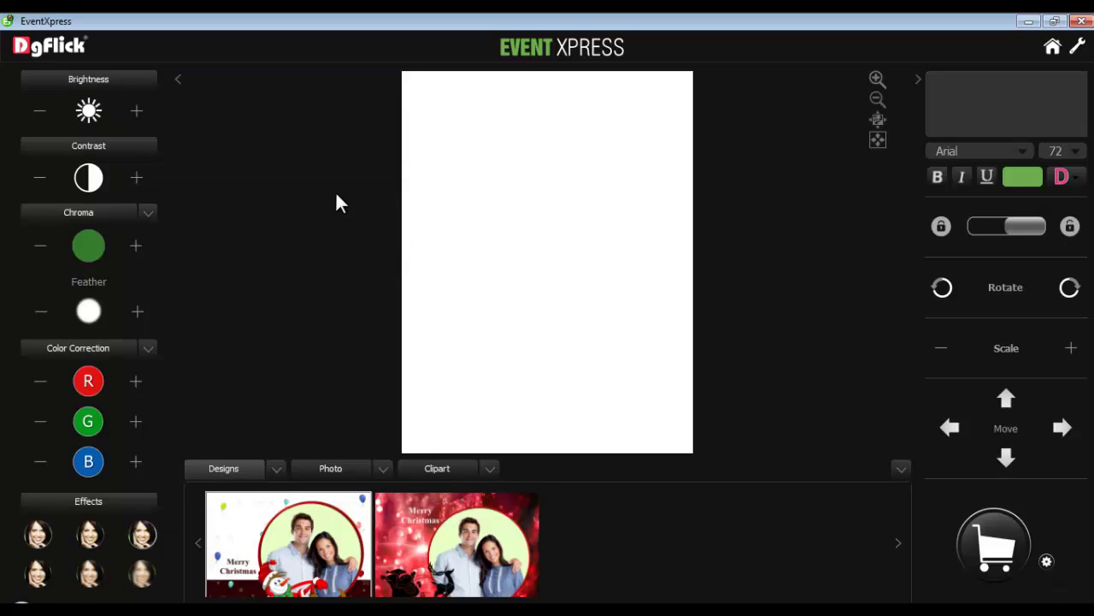
{"action": "left_click", "coordinate": [306, 550]}
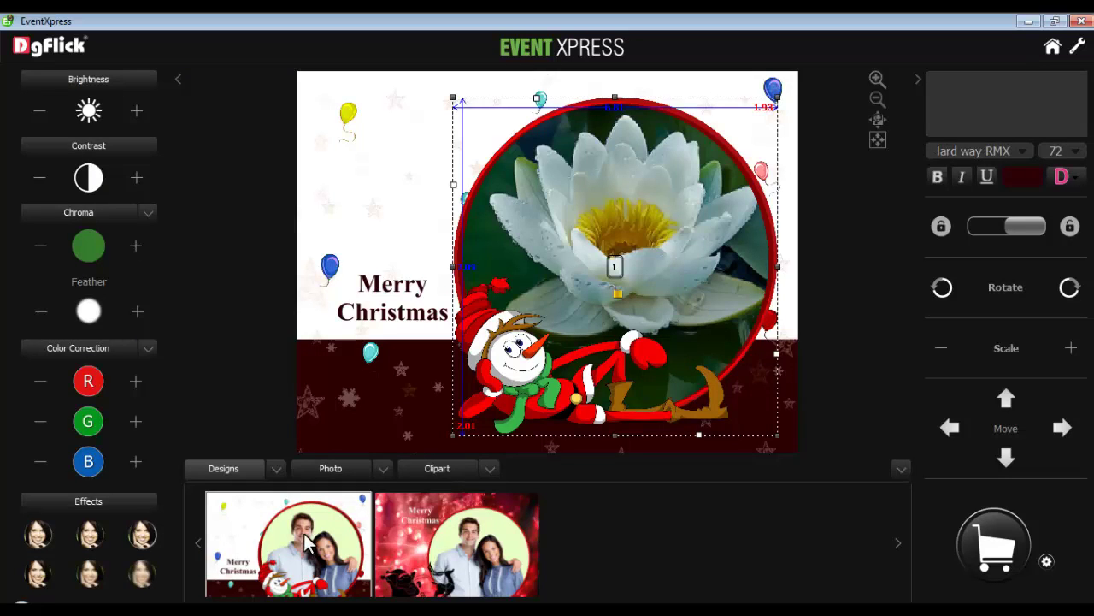
{"action": "left_click", "coordinate": [277, 468]}
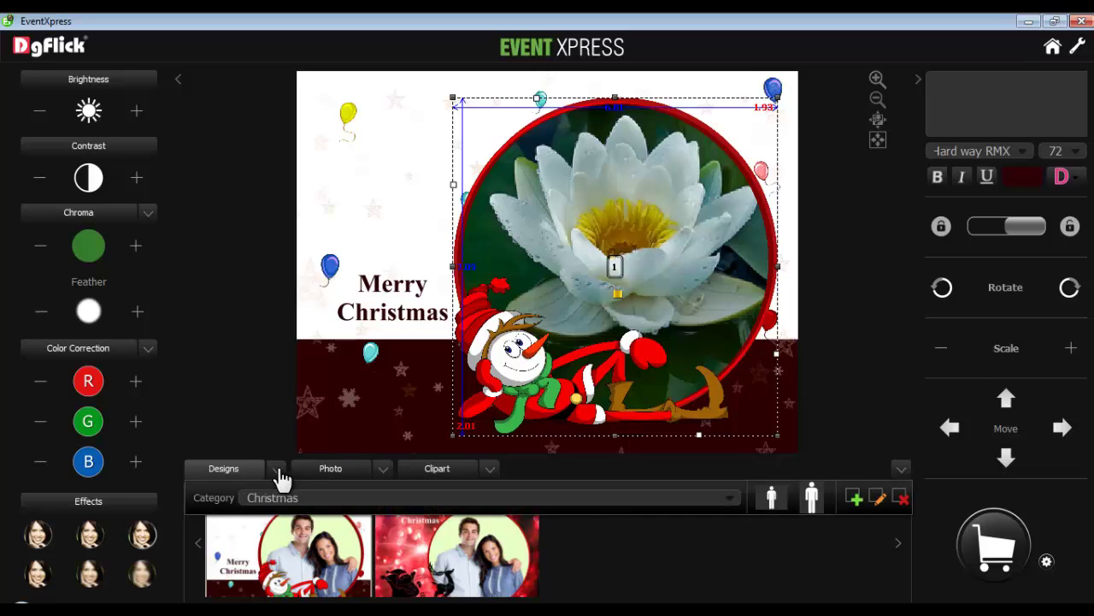
Open the Merry Christmas snowman design in the Edit Design workspace
{"action": "left_click", "coordinate": [878, 500]}
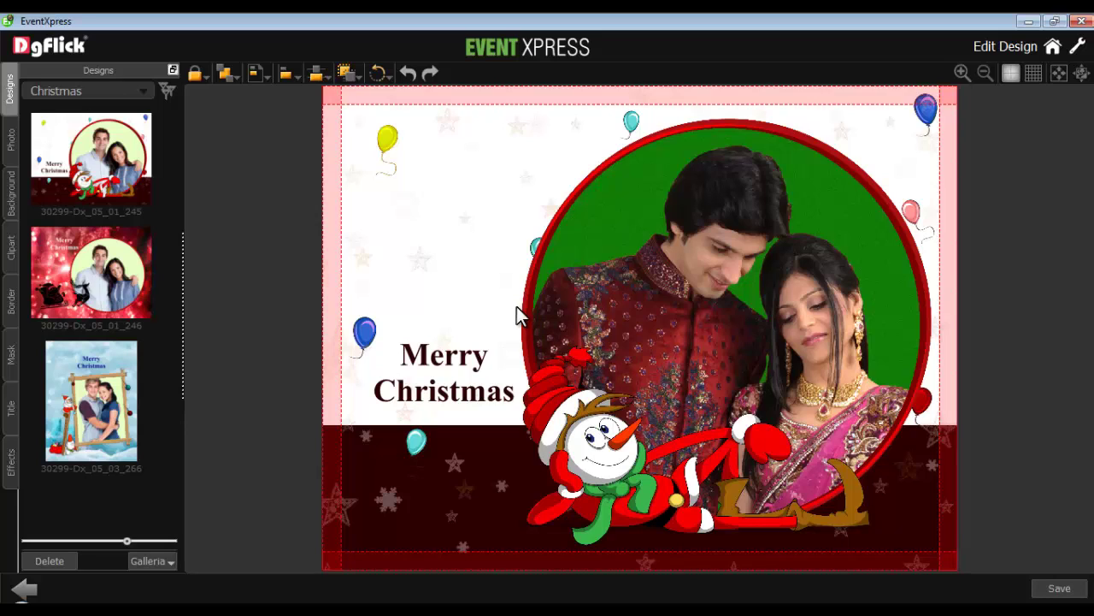
Enlarge the background thumbnails and apply the pink red-hearts background
{"action": "left_click", "coordinate": [12, 202]}
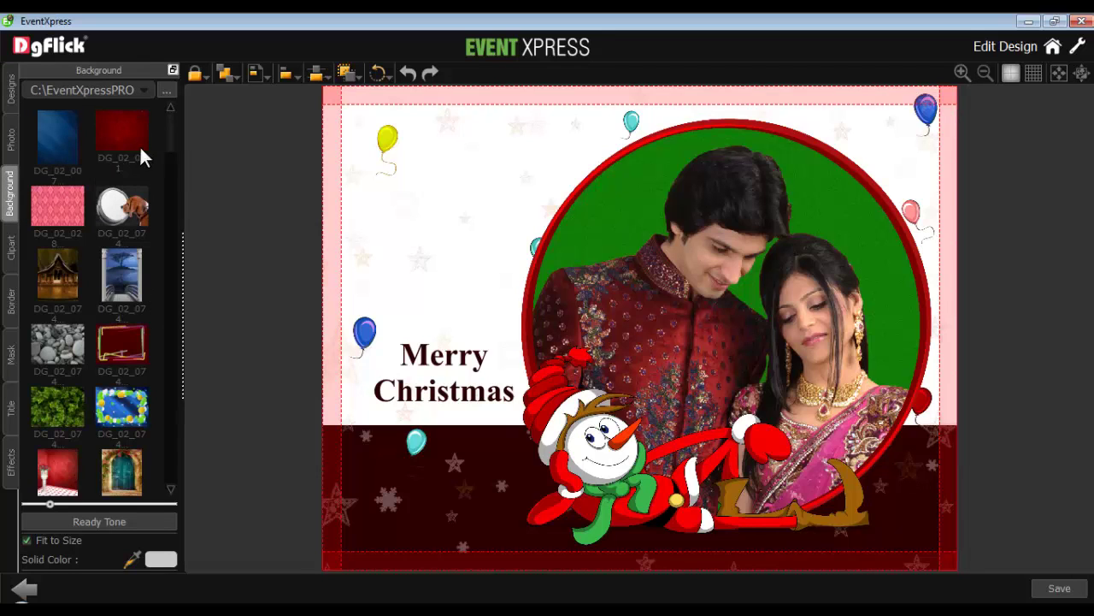
{"action": "left_click_drag", "start_coordinate": [171, 154], "coordinate": [174, 303]}
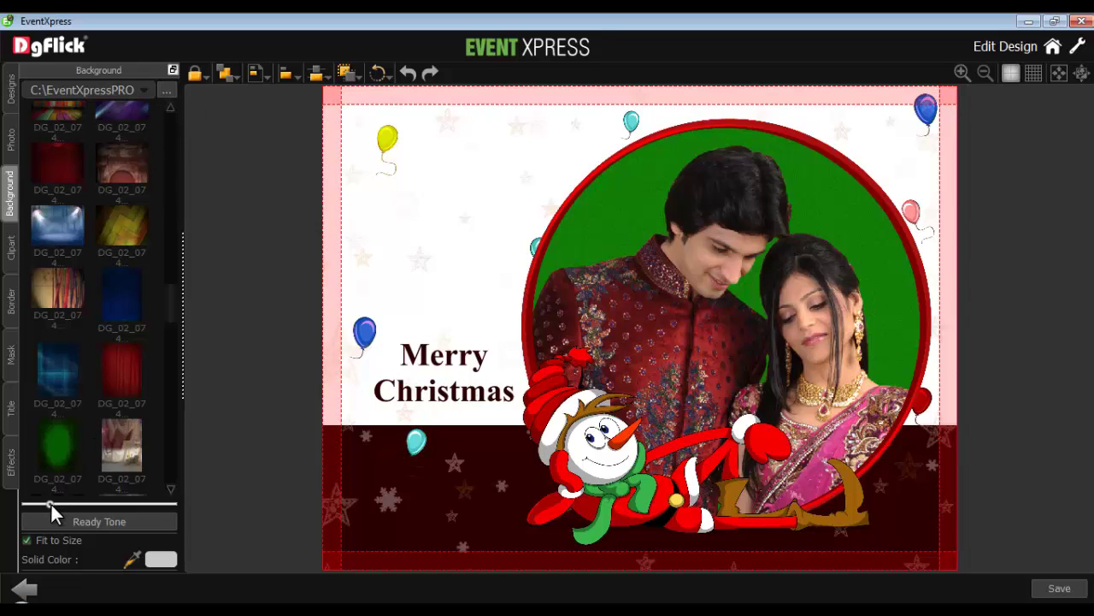
{"action": "left_click_drag", "start_coordinate": [51, 502], "coordinate": [104, 502]}
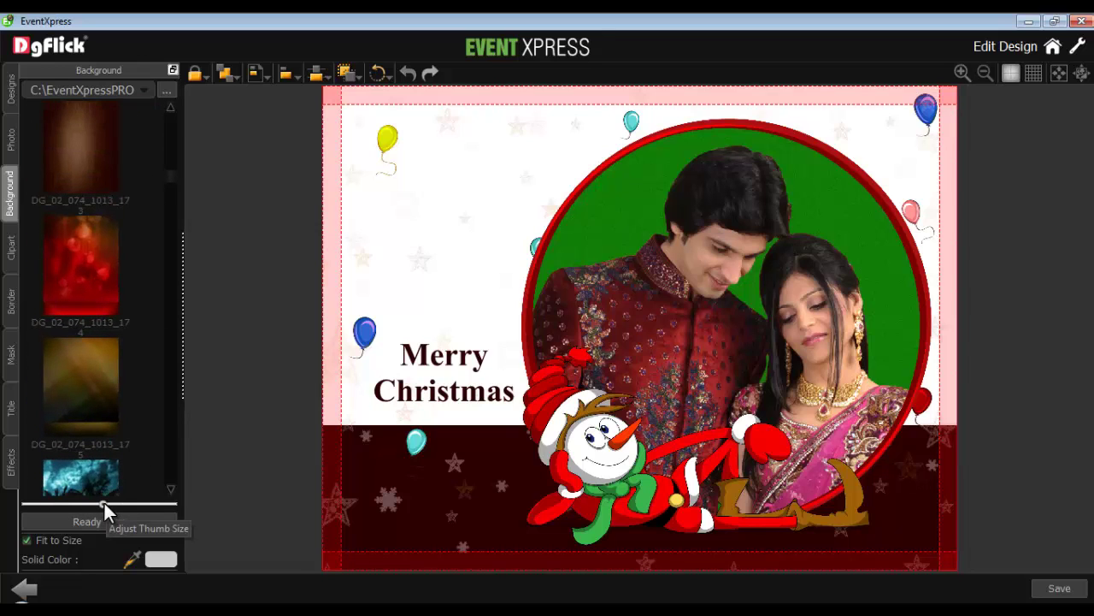
{"action": "left_click_drag", "start_coordinate": [170, 178], "coordinate": [175, 419]}
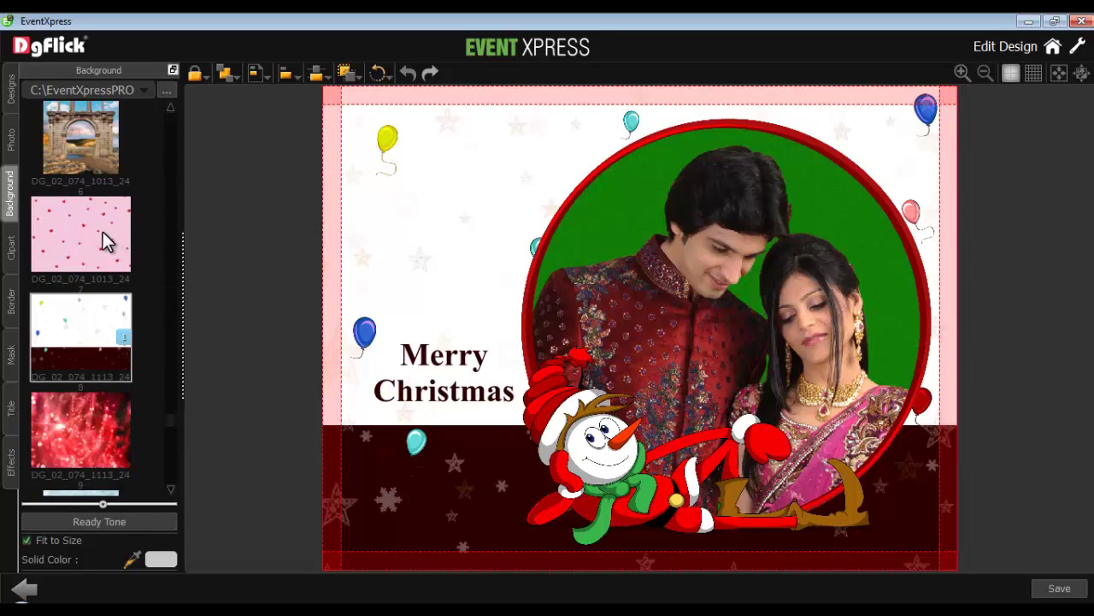
{"action": "left_click", "coordinate": [96, 229]}
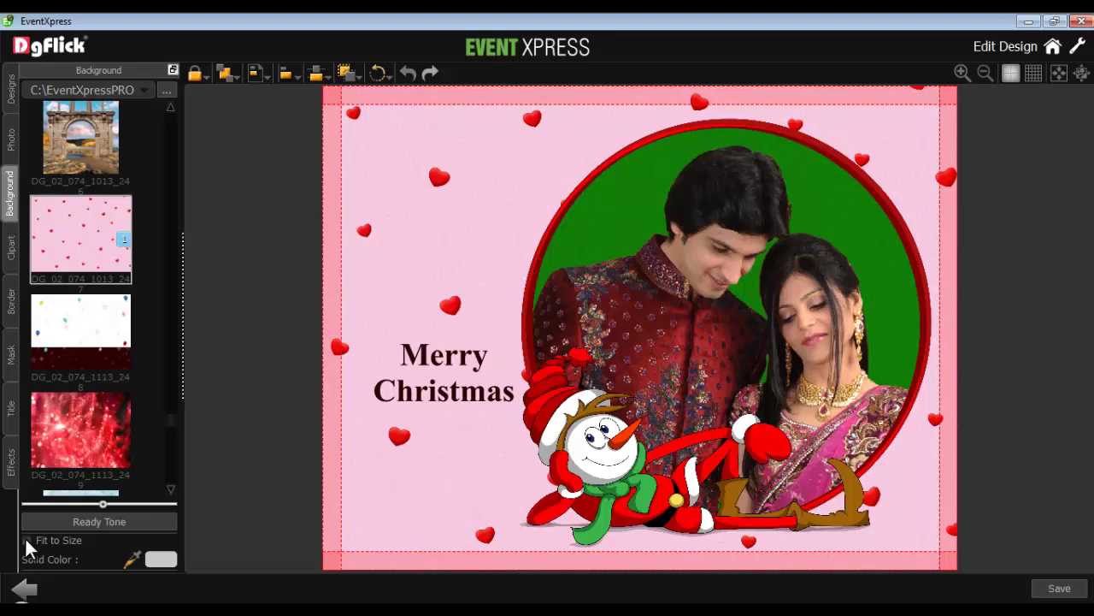
Browse the Ready Tone backgrounds, return to the image folder, and select the couple photo
{"action": "left_click", "coordinate": [97, 521]}
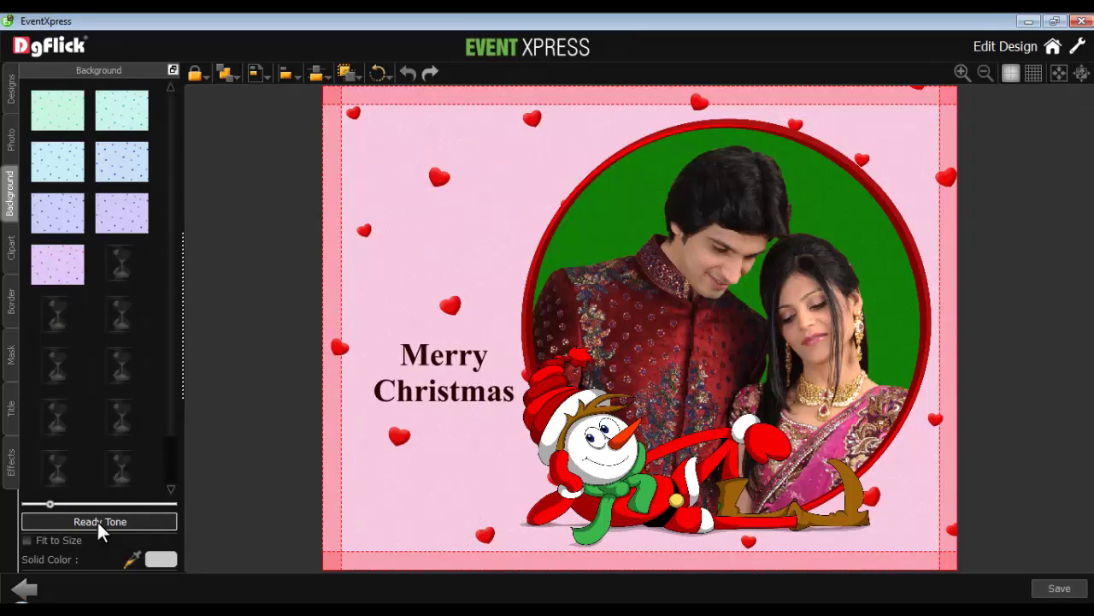
{"action": "scroll", "coordinate": [167, 399], "scroll_direction": "down", "scroll_amount": 1}
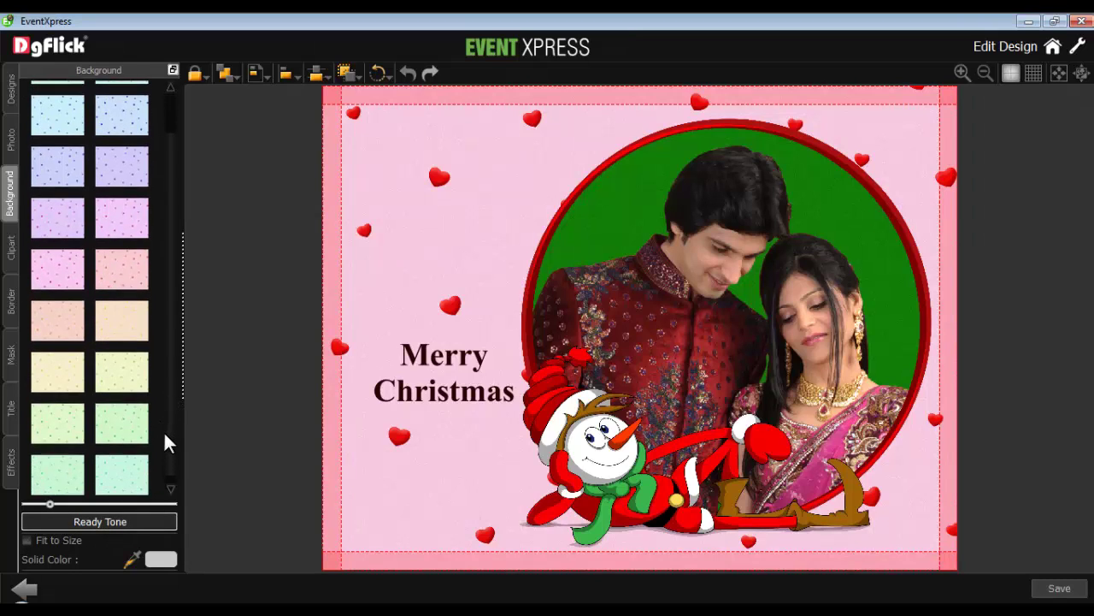
{"action": "left_click", "coordinate": [99, 521]}
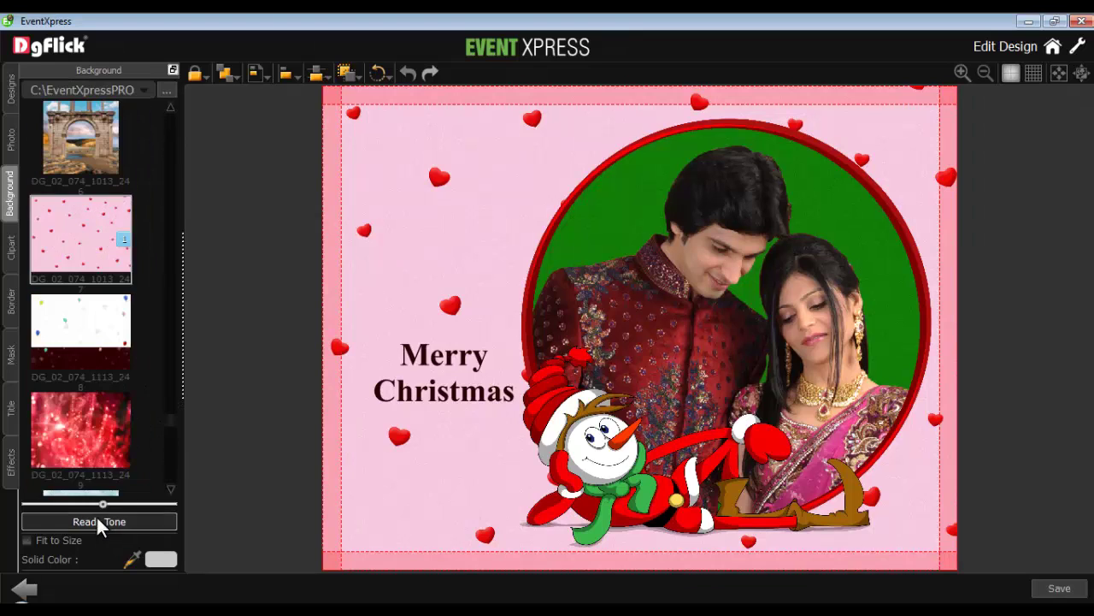
{"action": "left_click", "coordinate": [686, 279]}
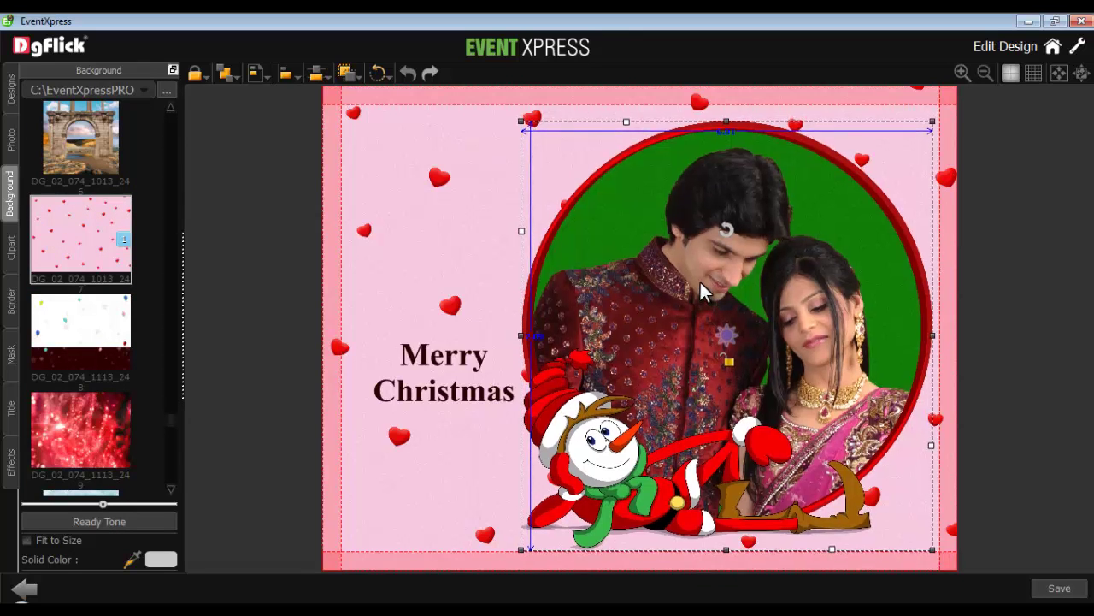
Shift the couple photo slightly down-right and tilt it a little anticlockwise
{"action": "mouse_move", "coordinate": [701, 294]}
{"action": "left_mouse_down"}
{"action": "mouse_move", "coordinate": [710, 311]}
{"action": "mouse_move", "coordinate": [706, 298]}
{"action": "left_mouse_up"}
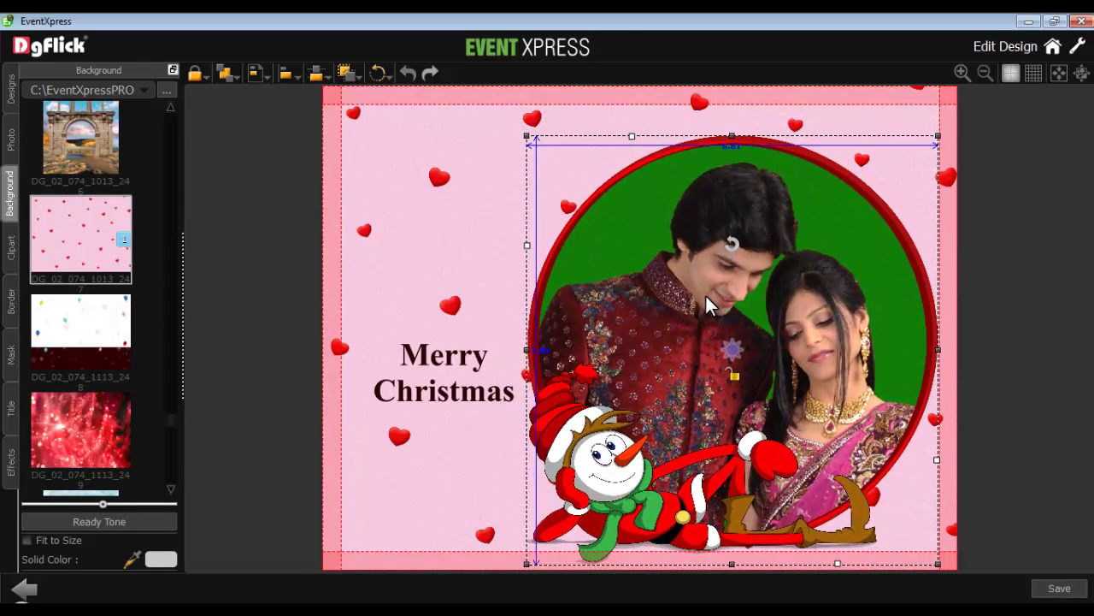
{"action": "left_click_drag", "start_coordinate": [729, 245], "coordinate": [726, 245]}
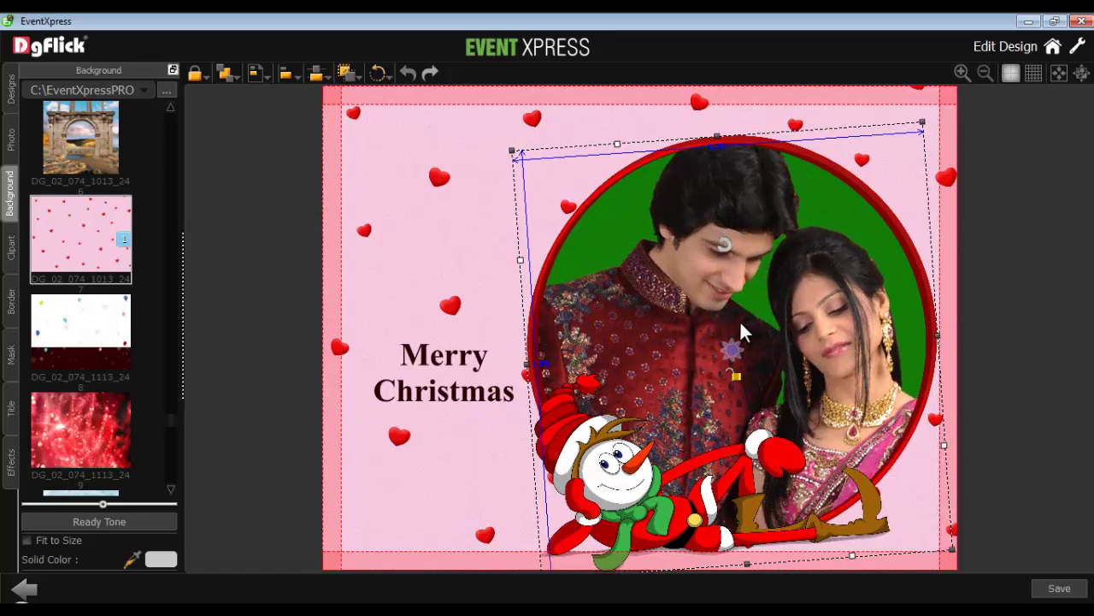
{"action": "left_click_drag", "start_coordinate": [730, 357], "coordinate": [733, 376]}
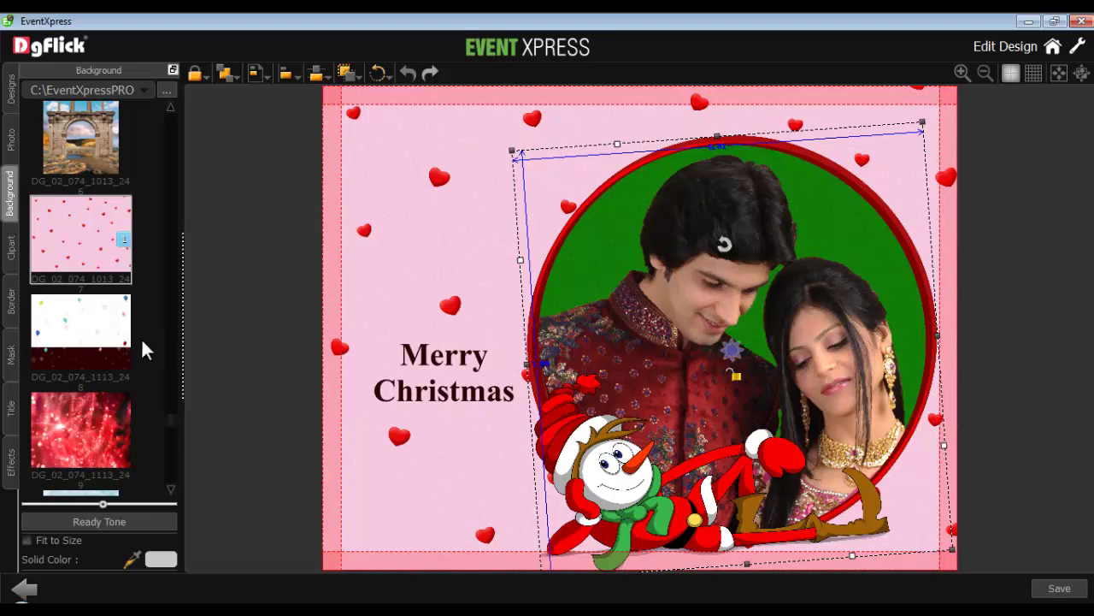
{"action": "left_click", "coordinate": [10, 356]}
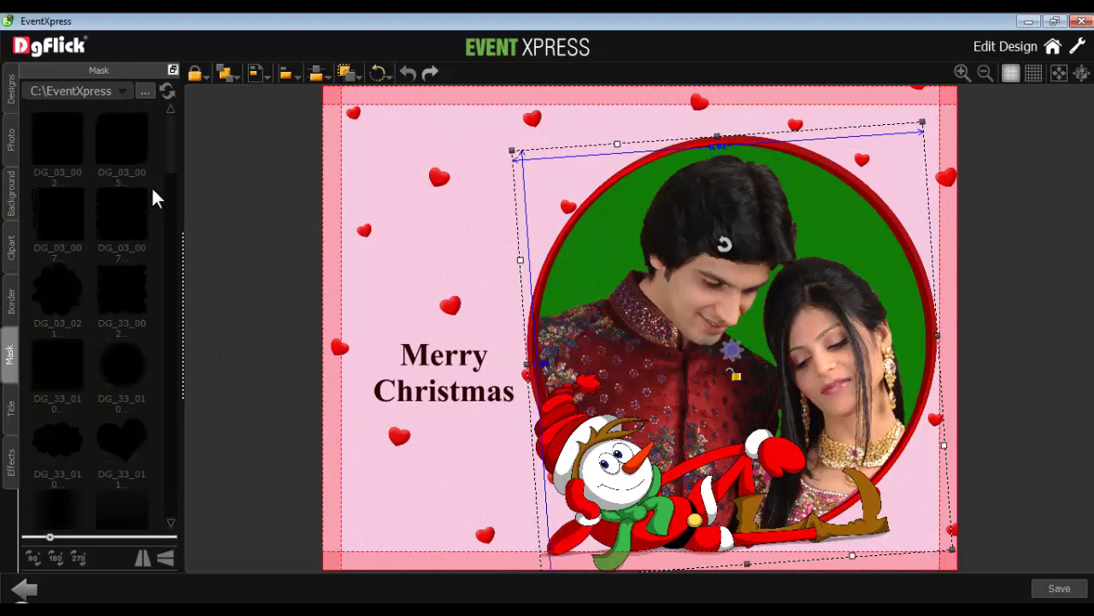
Apply the soft oval mask DG_33_010_0711_003 to the couple photo
{"action": "scroll", "coordinate": [153, 199], "scroll_direction": "down", "scroll_amount": 2}
{"action": "left_click_drag", "start_coordinate": [173, 176], "coordinate": [173, 227]}
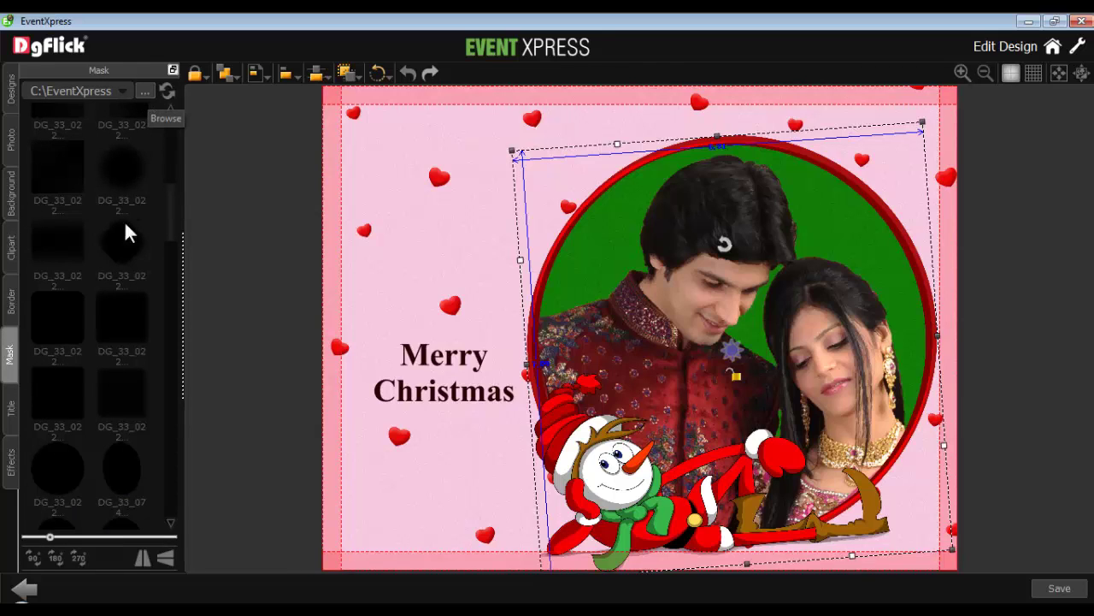
{"action": "left_click_drag", "start_coordinate": [49, 536], "coordinate": [94, 537]}
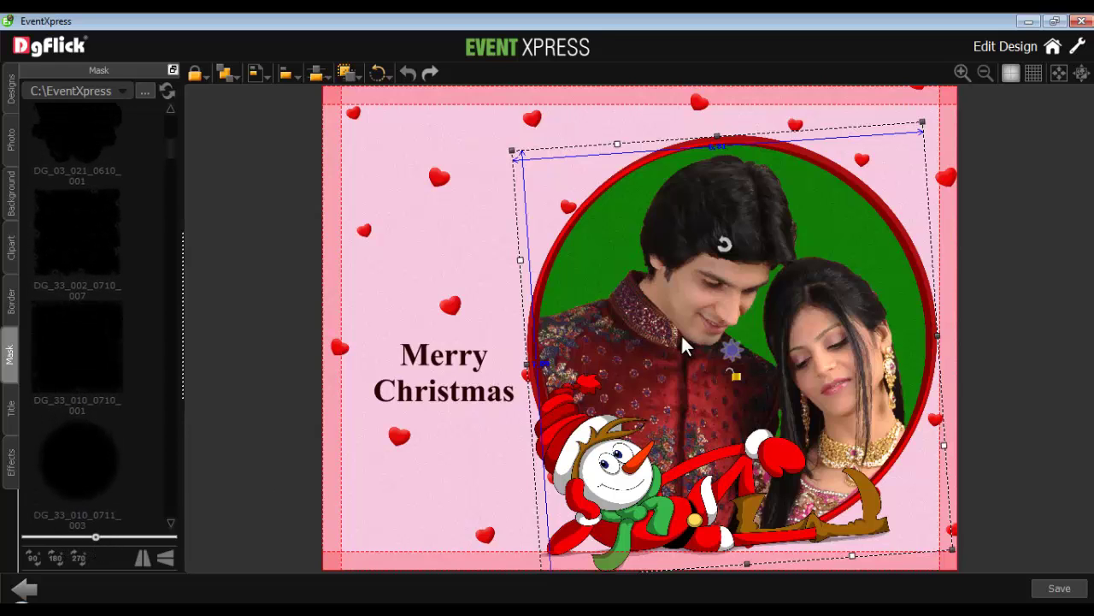
{"action": "left_click", "coordinate": [83, 451]}
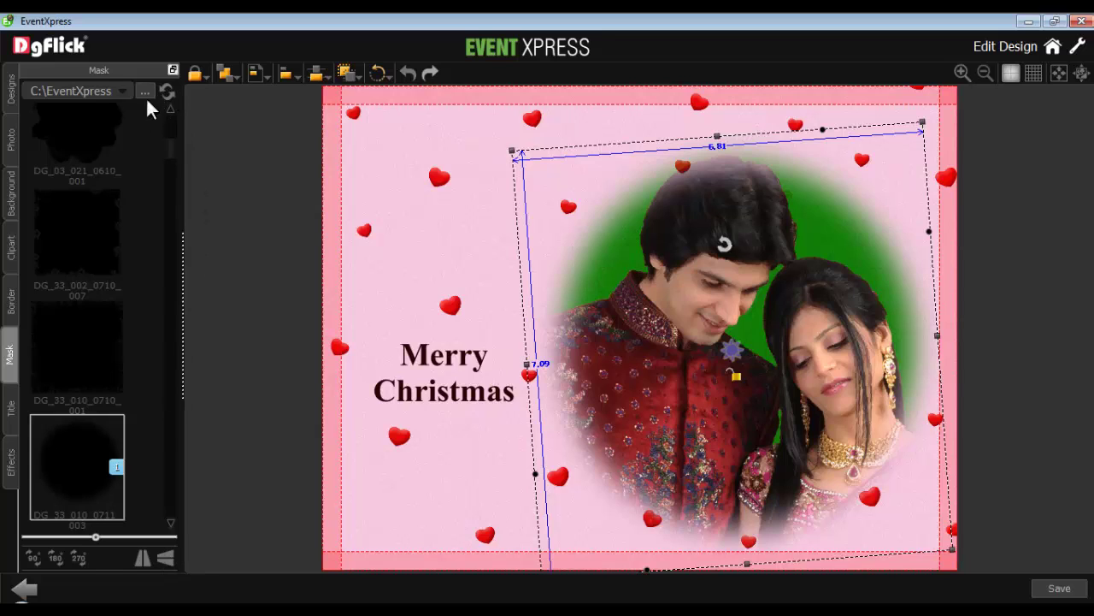
{"action": "left_click", "coordinate": [10, 468]}
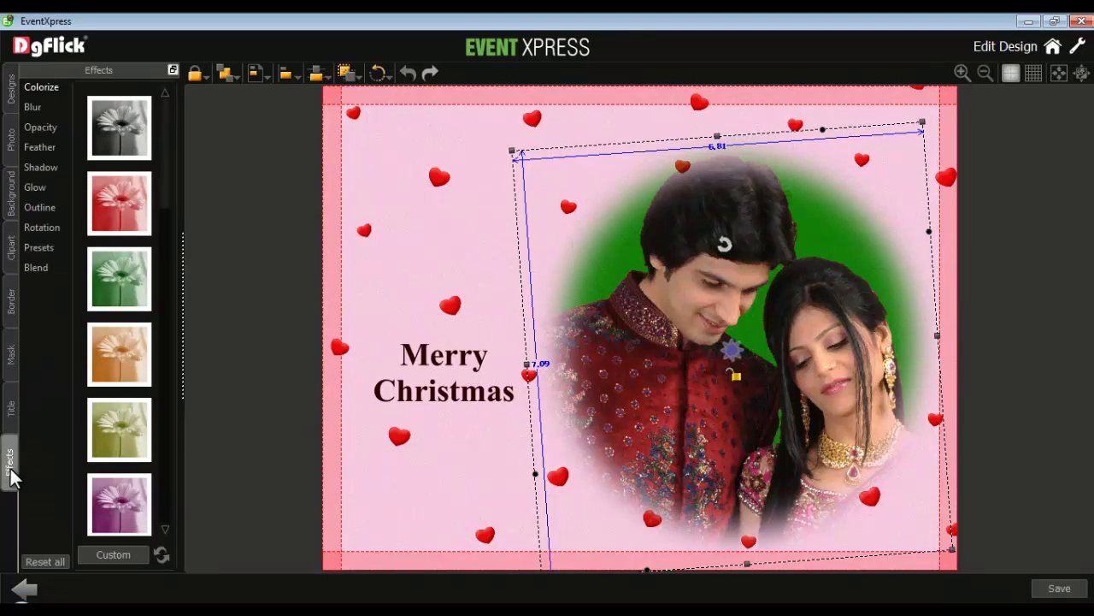
Apply the red-brown Colorize effect to the couple photo
{"action": "left_click_drag", "start_coordinate": [165, 166], "coordinate": [174, 291]}
{"action": "left_click", "coordinate": [119, 413]}
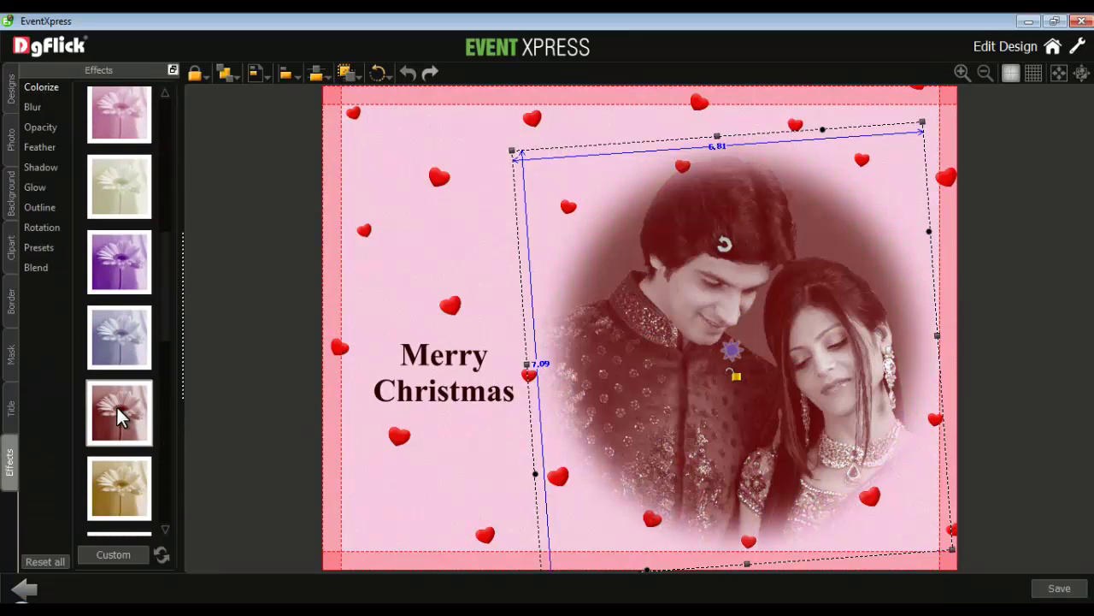
{"action": "left_click", "coordinate": [12, 253]}
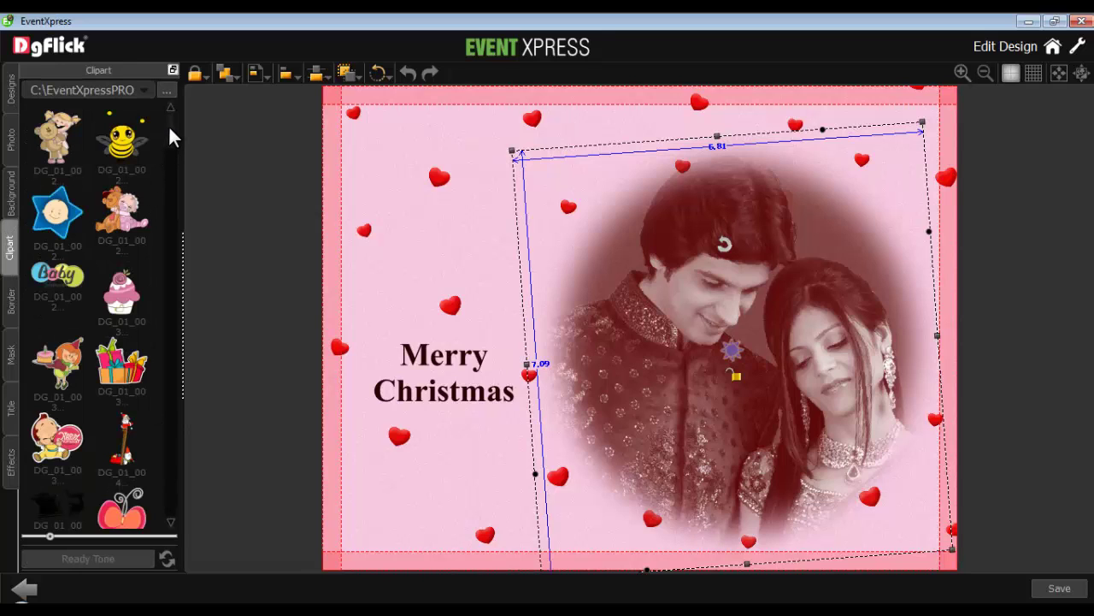
Add the black sleigh-and-reindeer clipart, scale it down, and place it beneath Merry Christmas
{"action": "left_click_drag", "start_coordinate": [169, 129], "coordinate": [166, 295]}
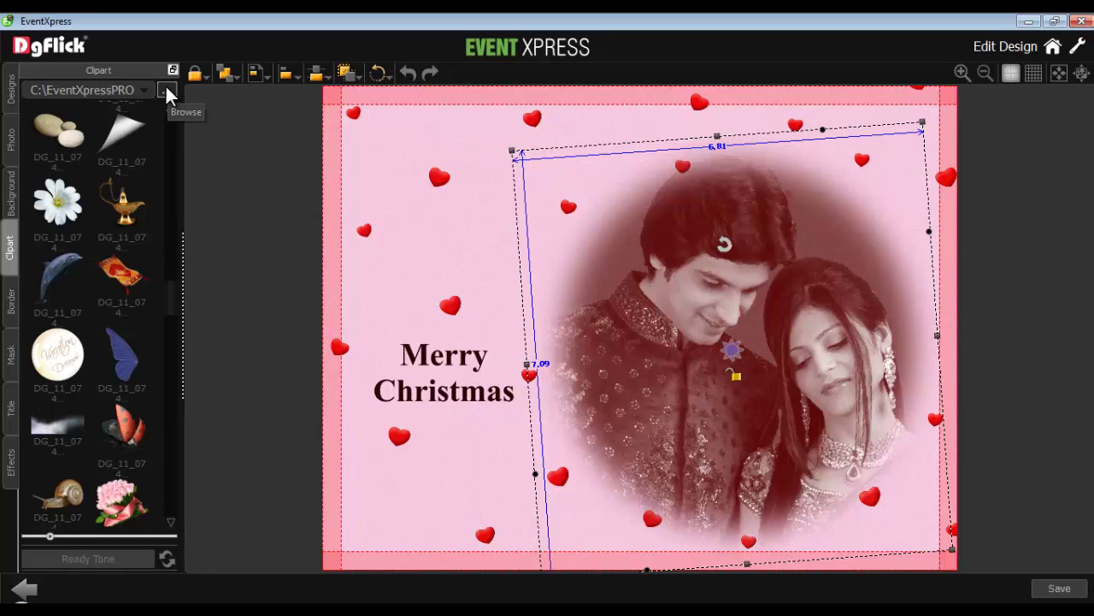
{"action": "left_click_drag", "start_coordinate": [49, 536], "coordinate": [120, 535]}
{"action": "scroll", "coordinate": [162, 342], "scroll_direction": "up", "scroll_amount": 5}
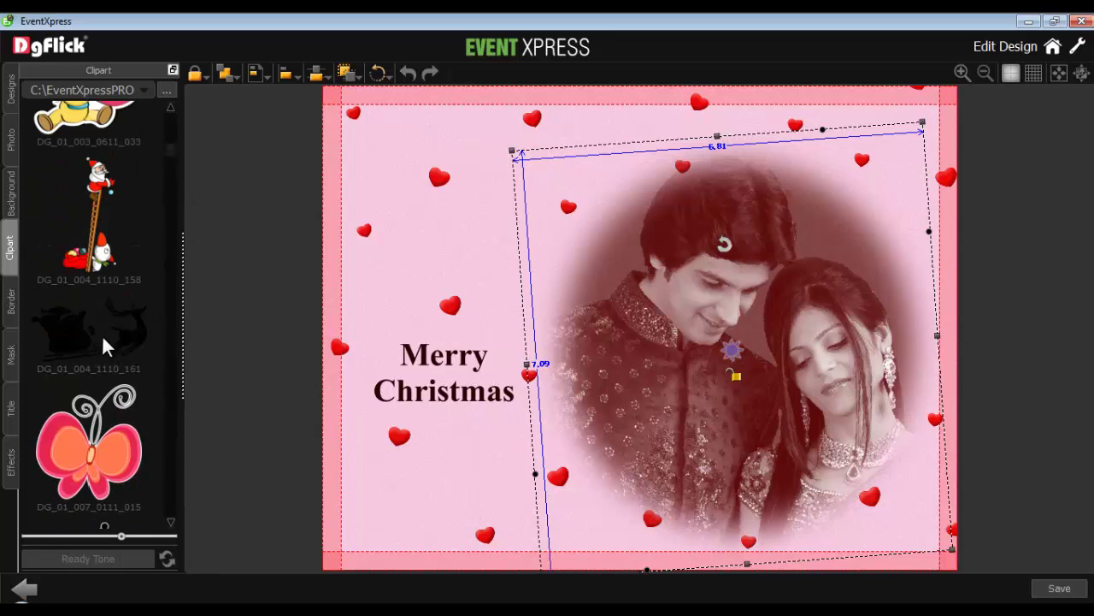
{"action": "double_click", "coordinate": [99, 336]}
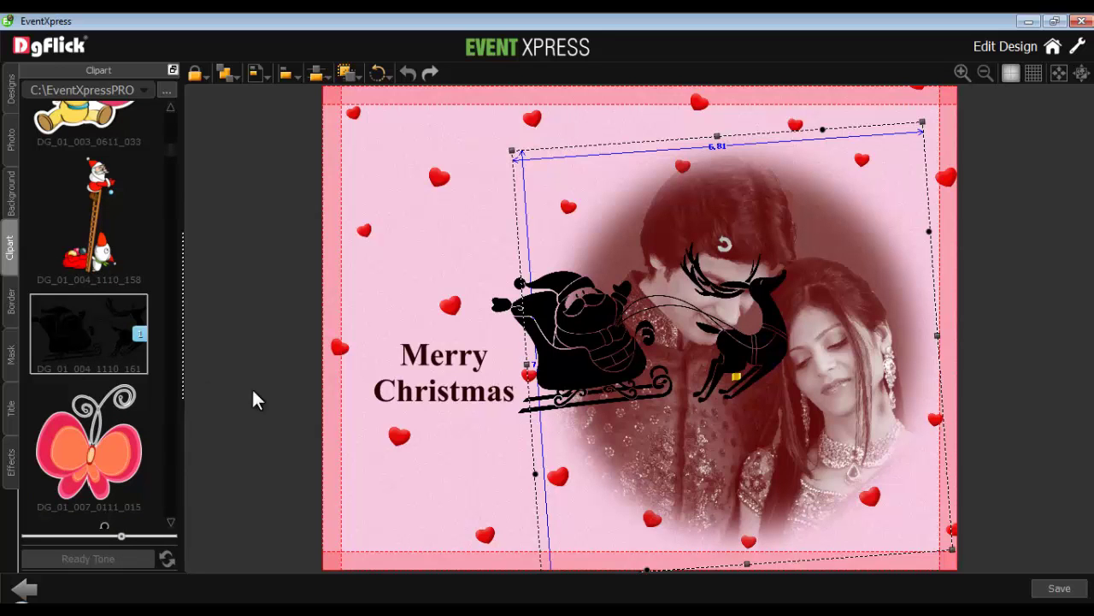
{"action": "left_click_drag", "start_coordinate": [593, 345], "coordinate": [518, 483]}
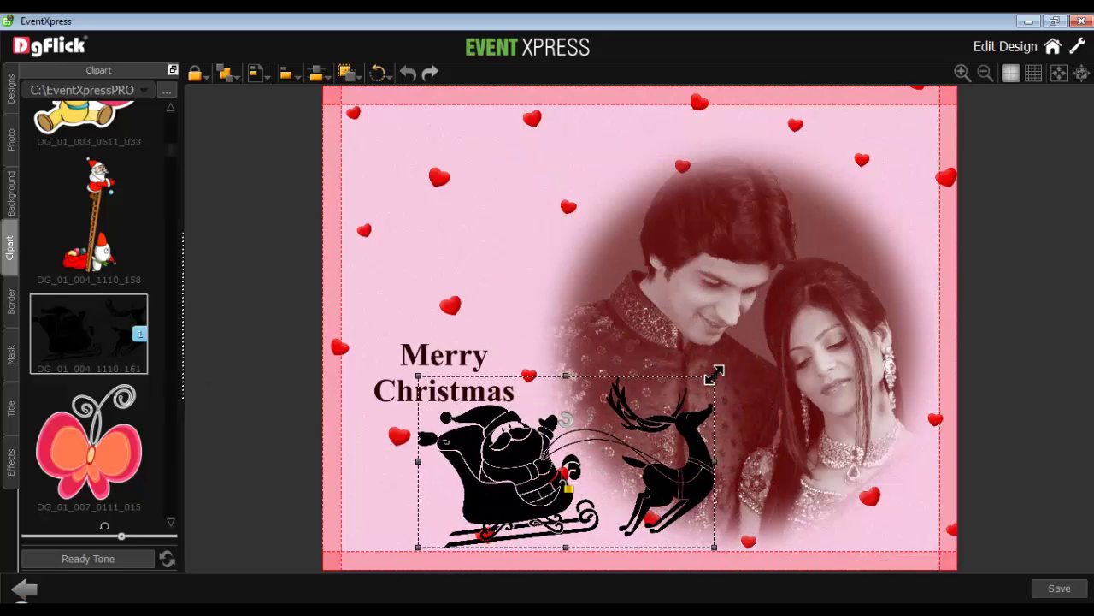
{"action": "left_click_drag", "start_coordinate": [714, 374], "coordinate": [686, 396]}
{"action": "left_click_drag", "start_coordinate": [598, 462], "coordinate": [561, 448]}
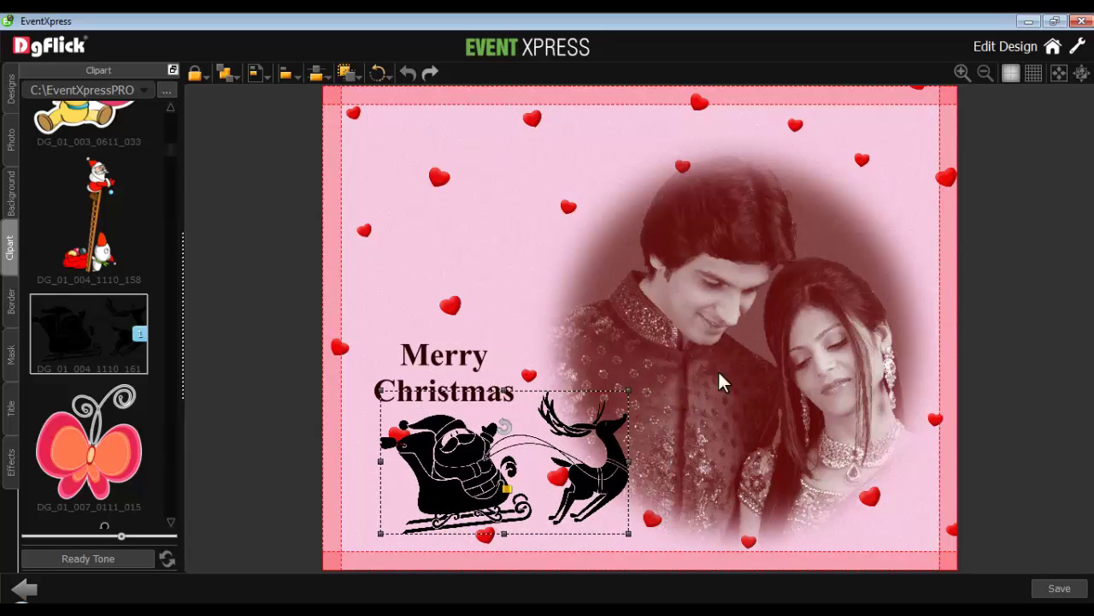
{"action": "left_click", "coordinate": [1034, 73]}
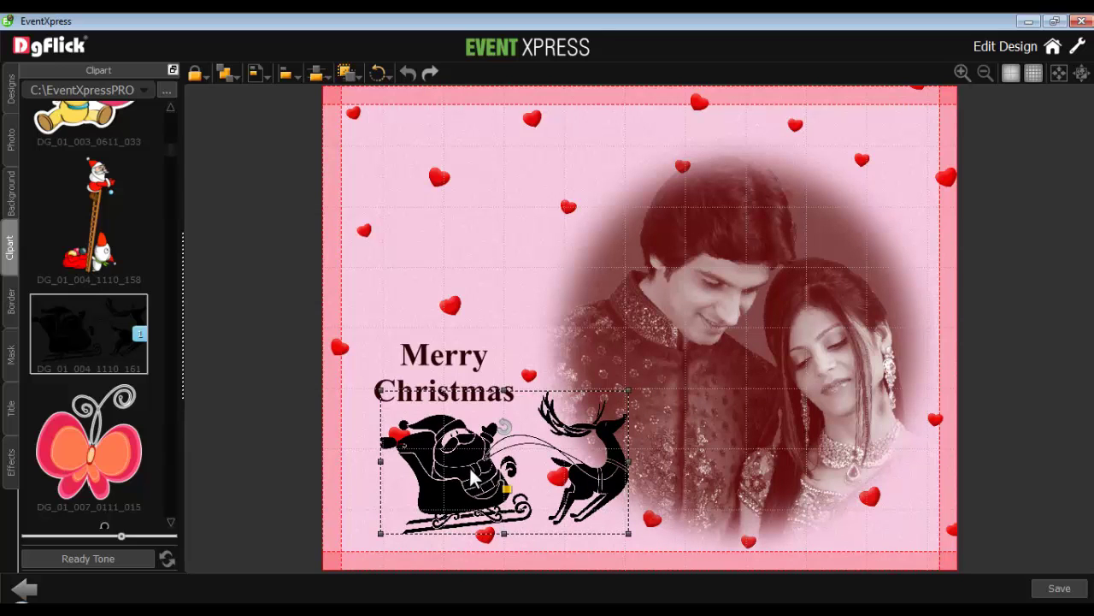
{"action": "mouse_move", "coordinate": [473, 477]}
{"action": "left_mouse_down"}
{"action": "mouse_move", "coordinate": [483, 484]}
{"action": "mouse_move", "coordinate": [470, 471]}
{"action": "left_mouse_up"}
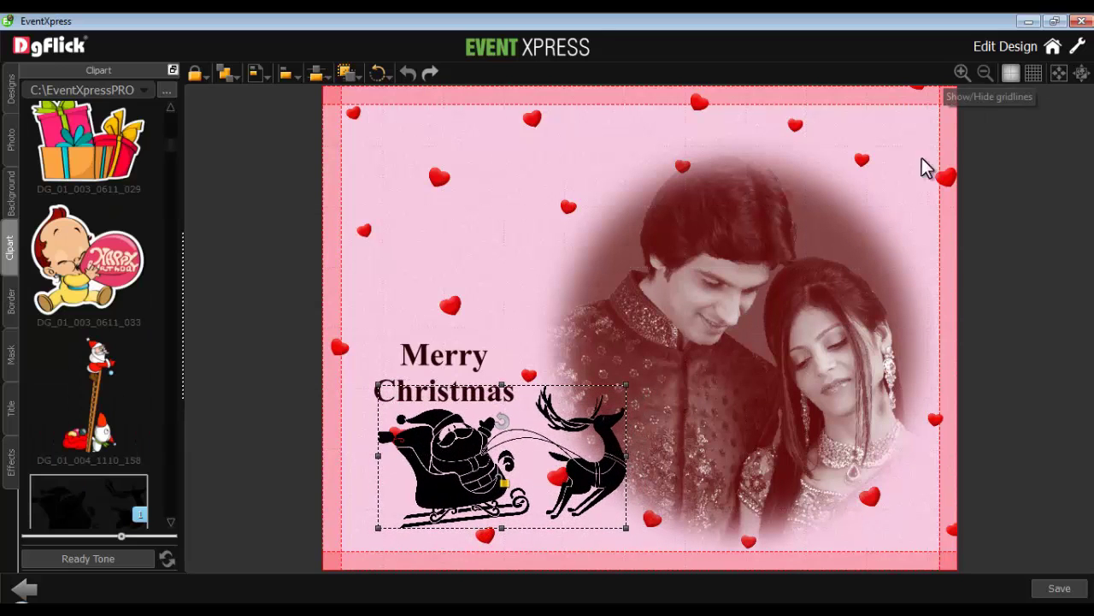
Shrink the sleigh slightly, then add the gift-boxes clipart sized to sit beside Merry
{"action": "left_click_drag", "start_coordinate": [624, 385], "coordinate": [593, 403]}
{"action": "double_click", "coordinate": [68, 175]}
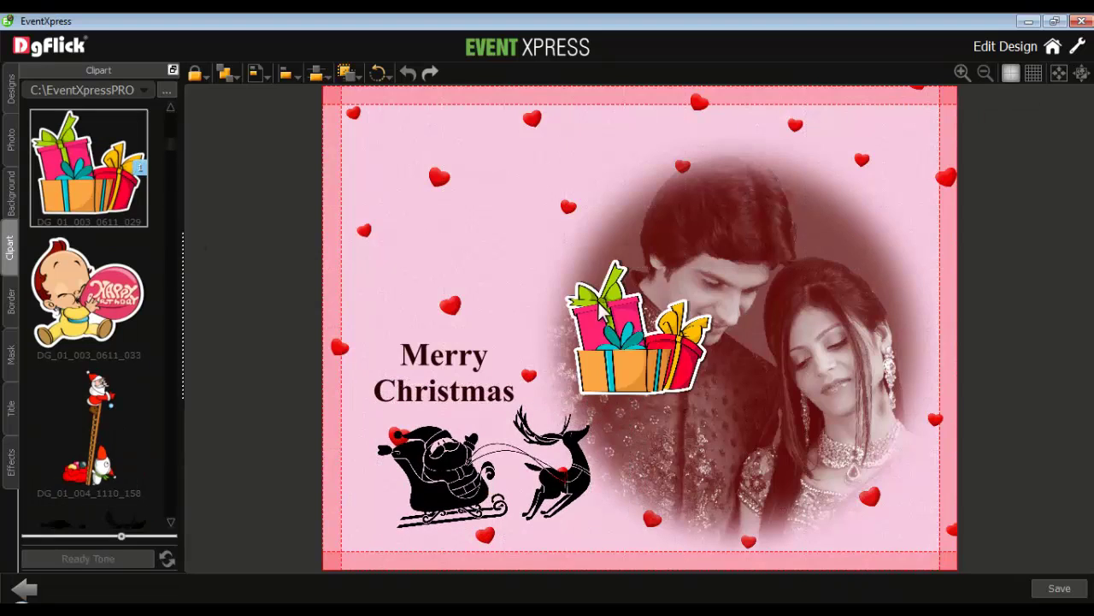
{"action": "left_click", "coordinate": [601, 308]}
{"action": "left_click_drag", "start_coordinate": [639, 241], "coordinate": [550, 326]}
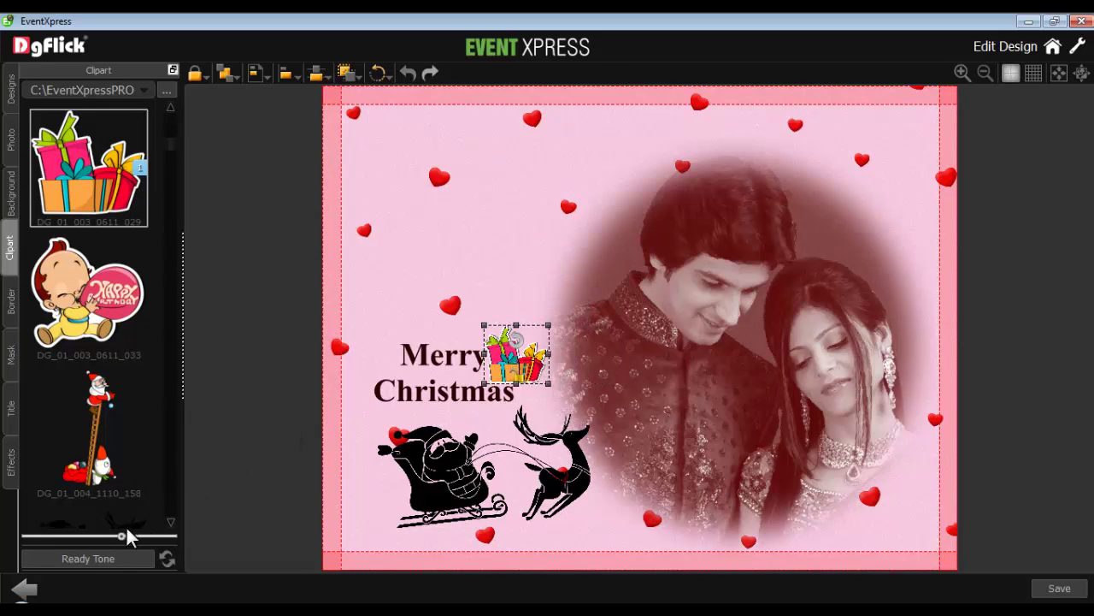
Recolour the gift clipart to a pink-and-orange Ready Tone variant
{"action": "left_click", "coordinate": [104, 560]}
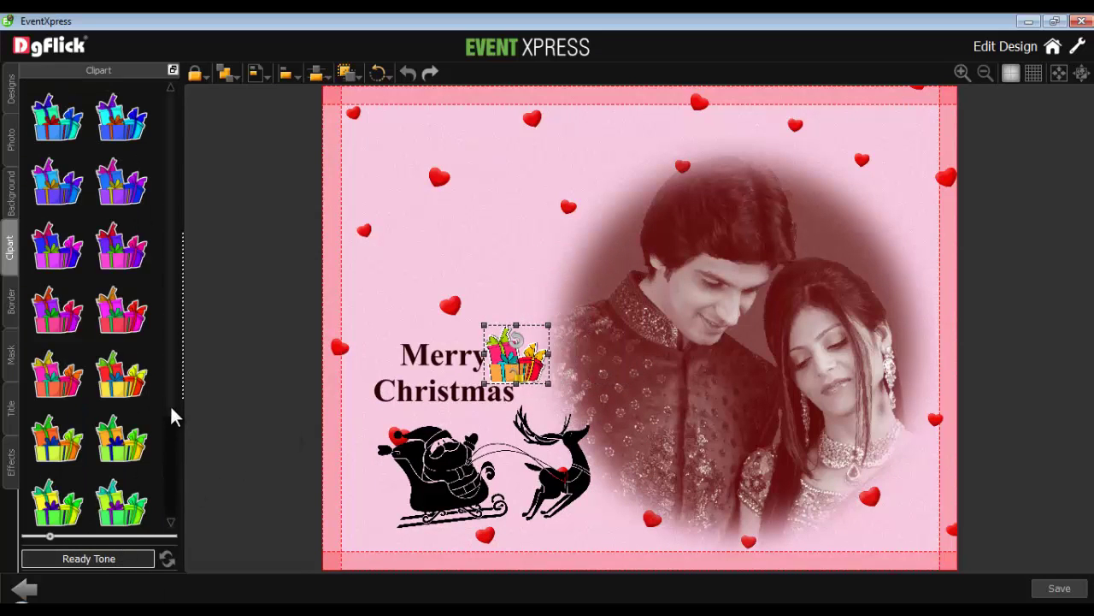
{"action": "scroll", "coordinate": [167, 419], "scroll_direction": "down", "scroll_amount": 3}
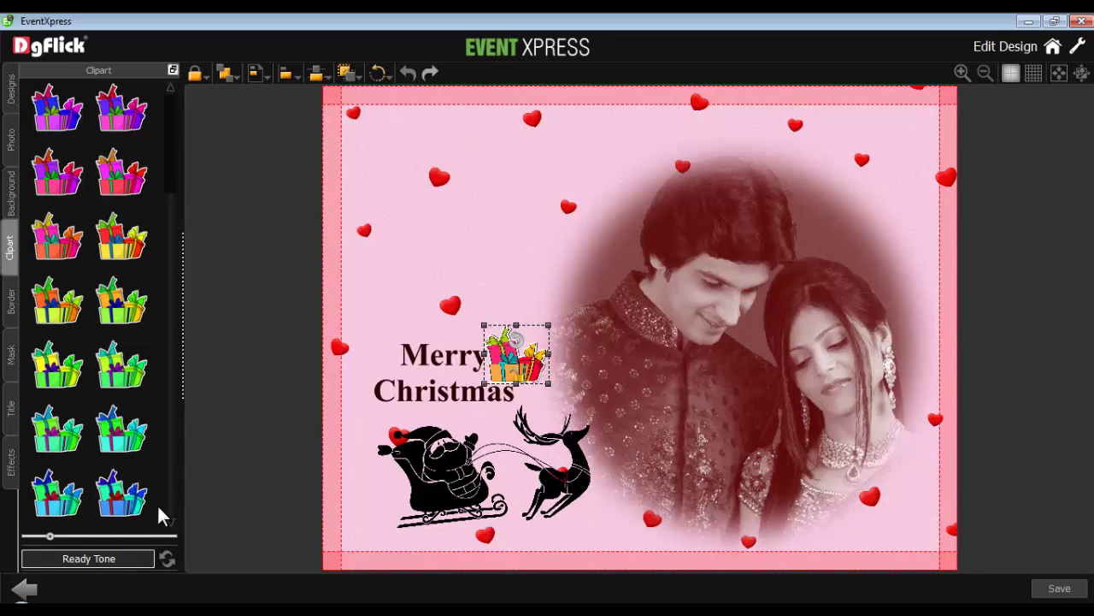
{"action": "left_click", "coordinate": [55, 241]}
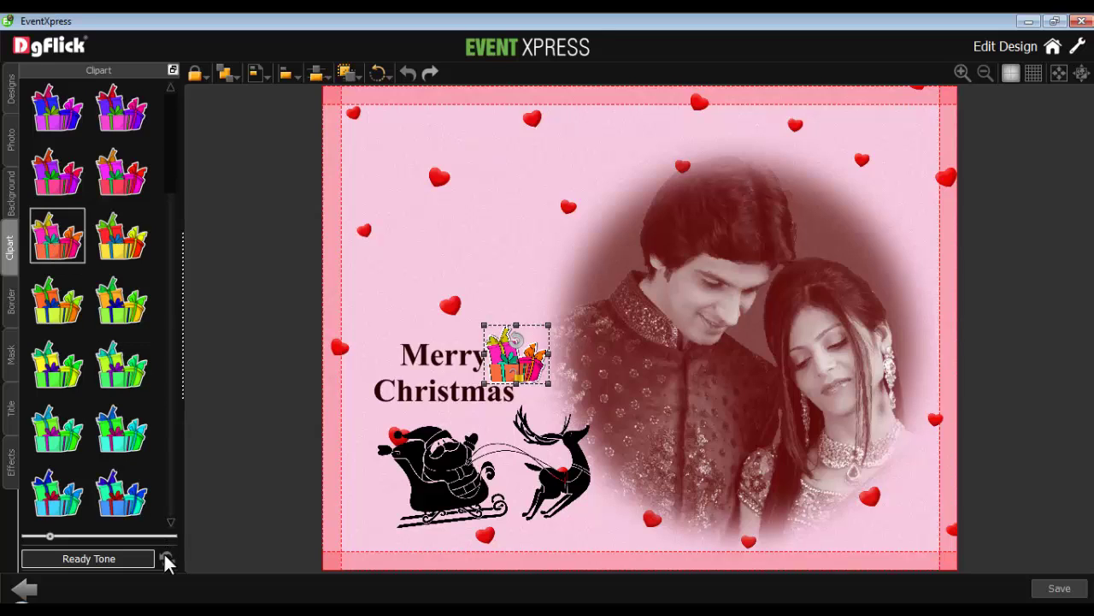
{"action": "left_click", "coordinate": [511, 229]}
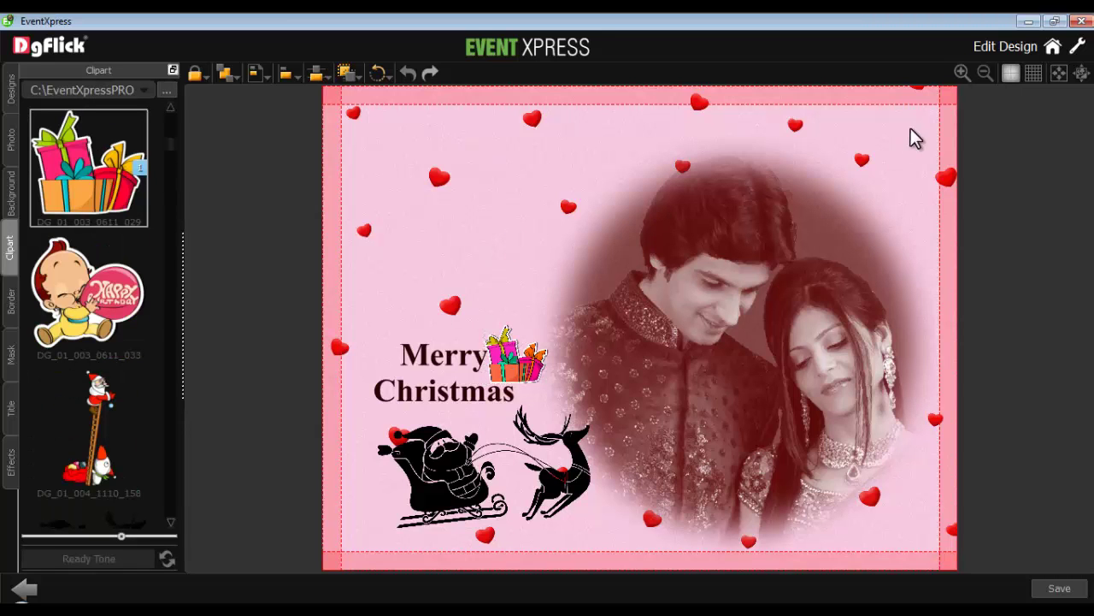
{"action": "left_click", "coordinate": [961, 72]}
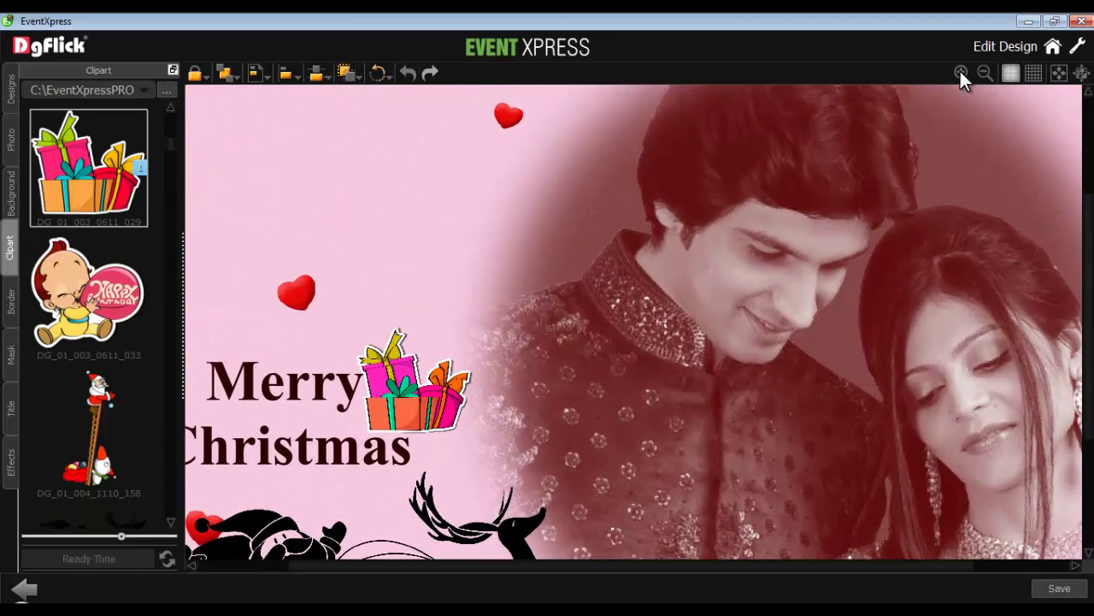
{"action": "left_click", "coordinate": [983, 73]}
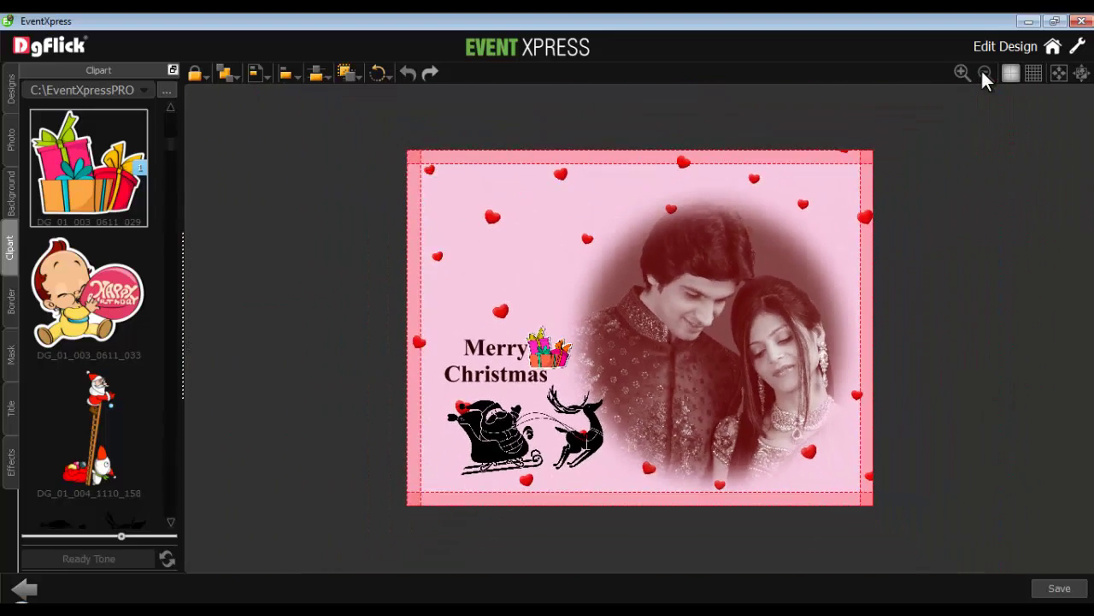
{"action": "left_click", "coordinate": [1082, 75]}
{"action": "left_click_drag", "start_coordinate": [1090, 295], "coordinate": [1088, 267]}
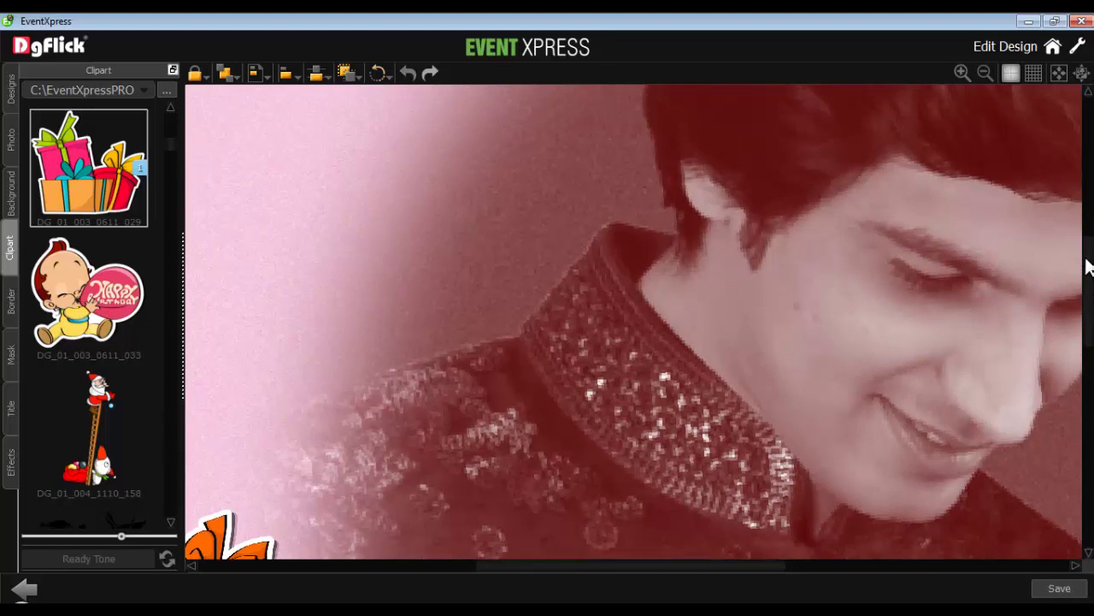
{"action": "left_click", "coordinate": [1056, 76]}
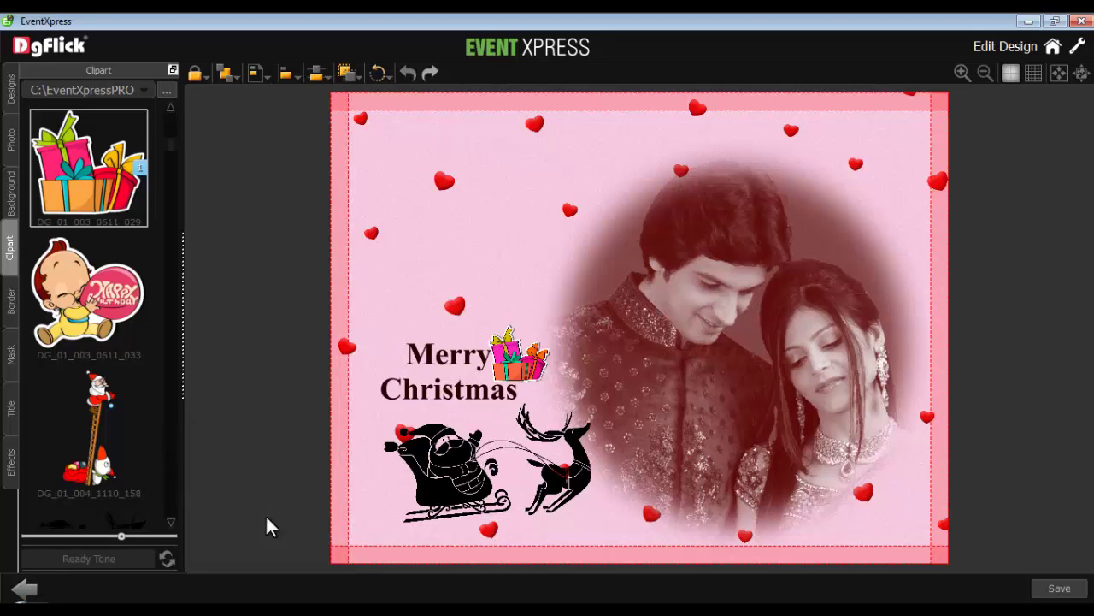
Save the card as a Christmas design template, then start deleting that template
{"action": "left_click", "coordinate": [1059, 589]}
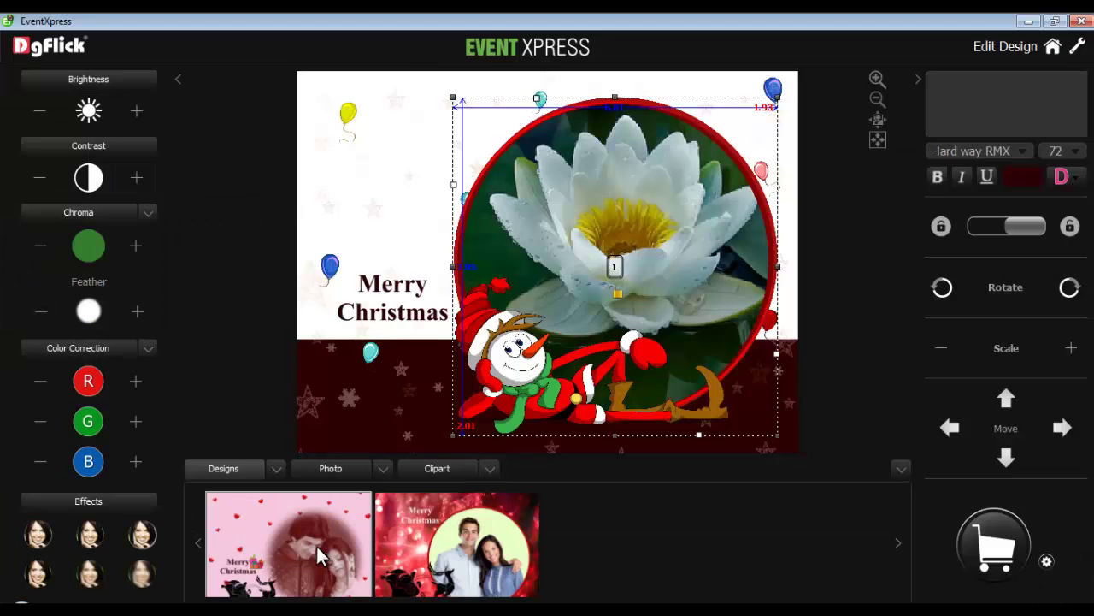
{"action": "left_click", "coordinate": [276, 470]}
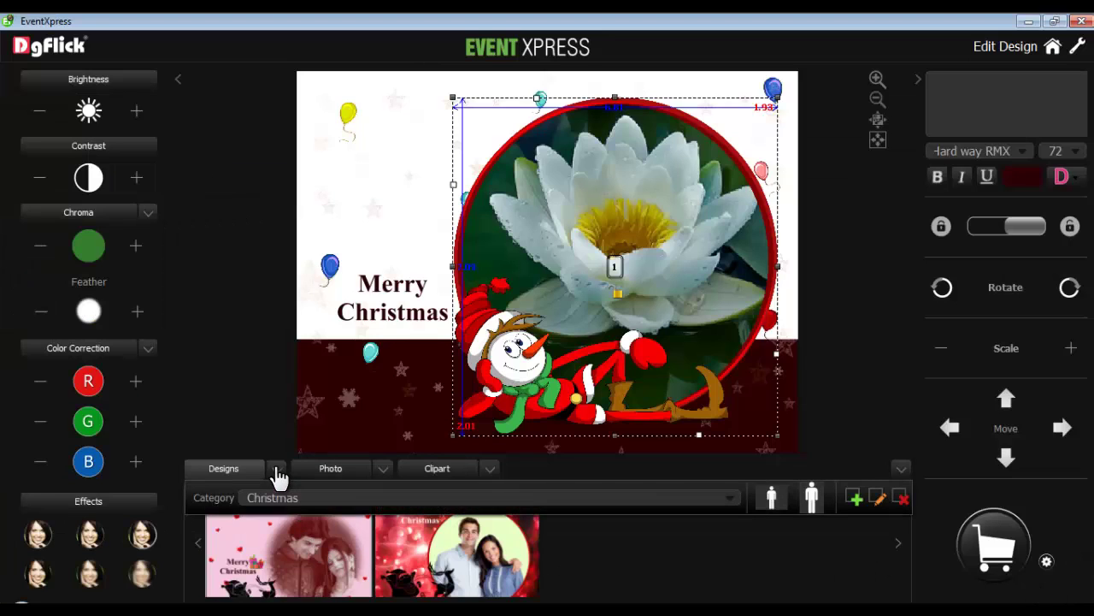
{"action": "left_click", "coordinate": [902, 498]}
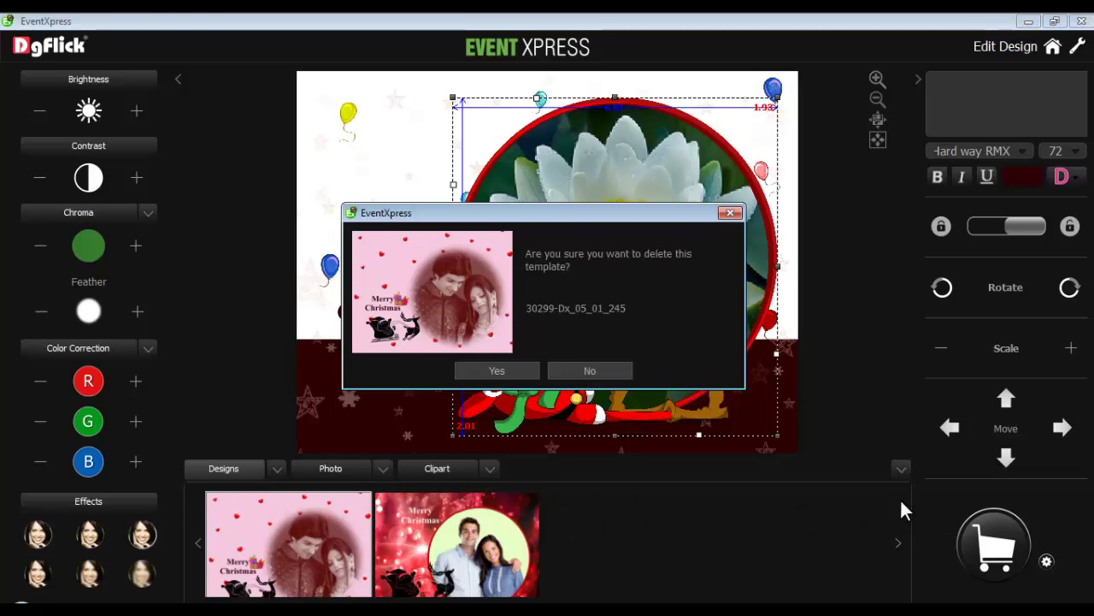